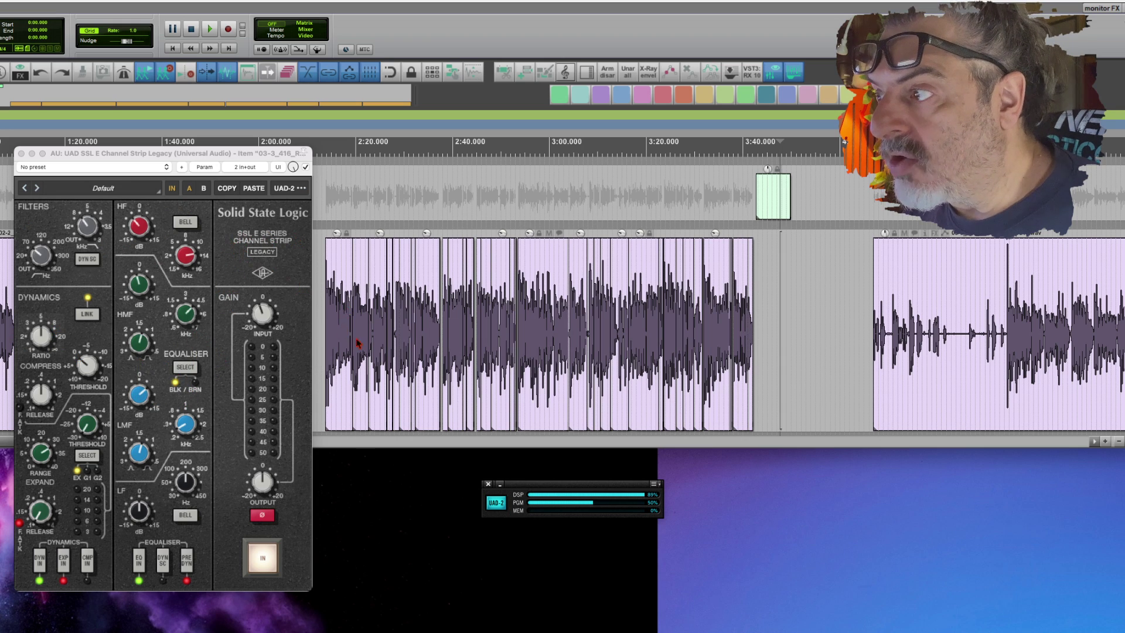
# - Add the UAD SSL E Channel Strip Legacy as an item effect on the 03-3_416_REC-240910_0945.wav clip that starts after 4:00
pyautogui.scroll(1, 379, 350)
pyautogui.scroll(3, 379, 350)
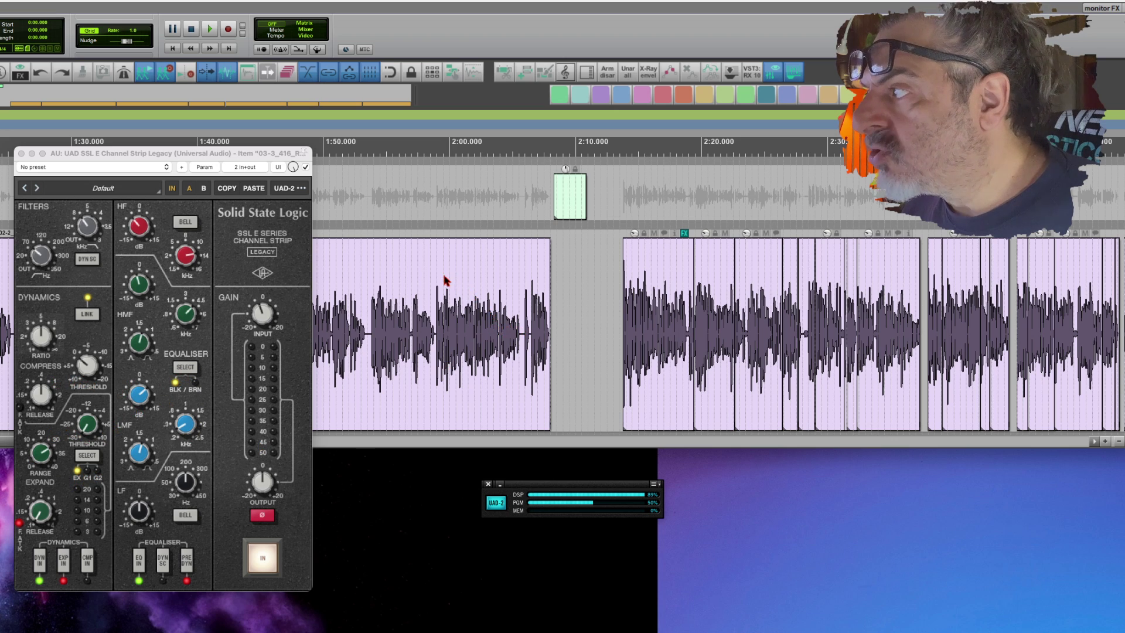
pyautogui.hscroll(5, 445, 283)
pyautogui.scroll(-3, 446, 282)
pyautogui.hscroll(5, 445, 282)
pyautogui.click(682, 292)
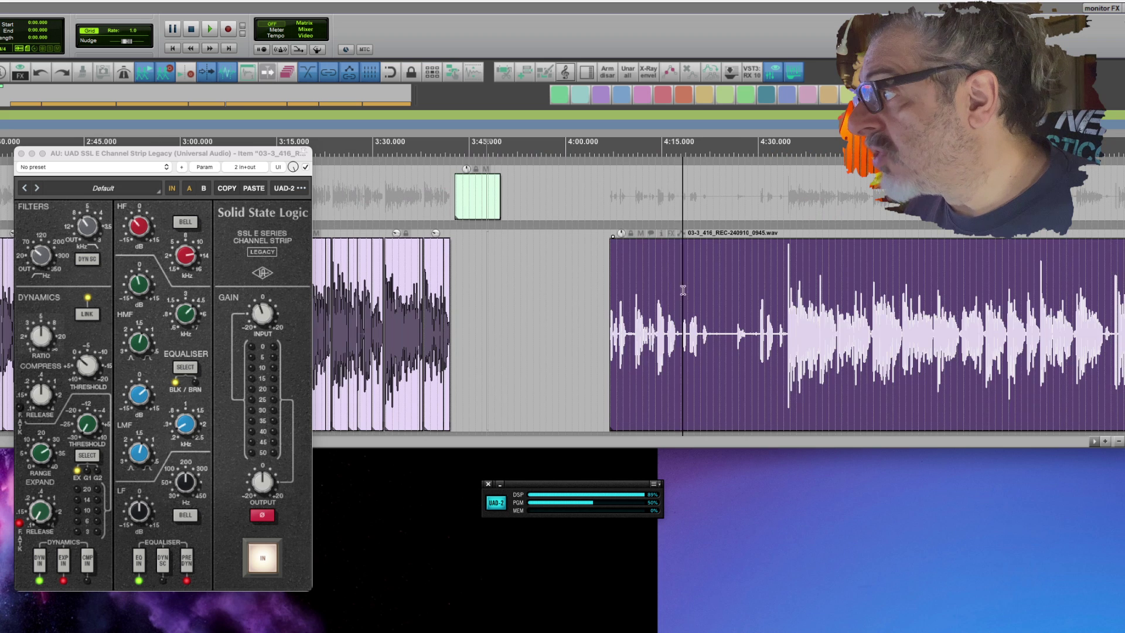
pyautogui.hscroll(5, 682, 292)
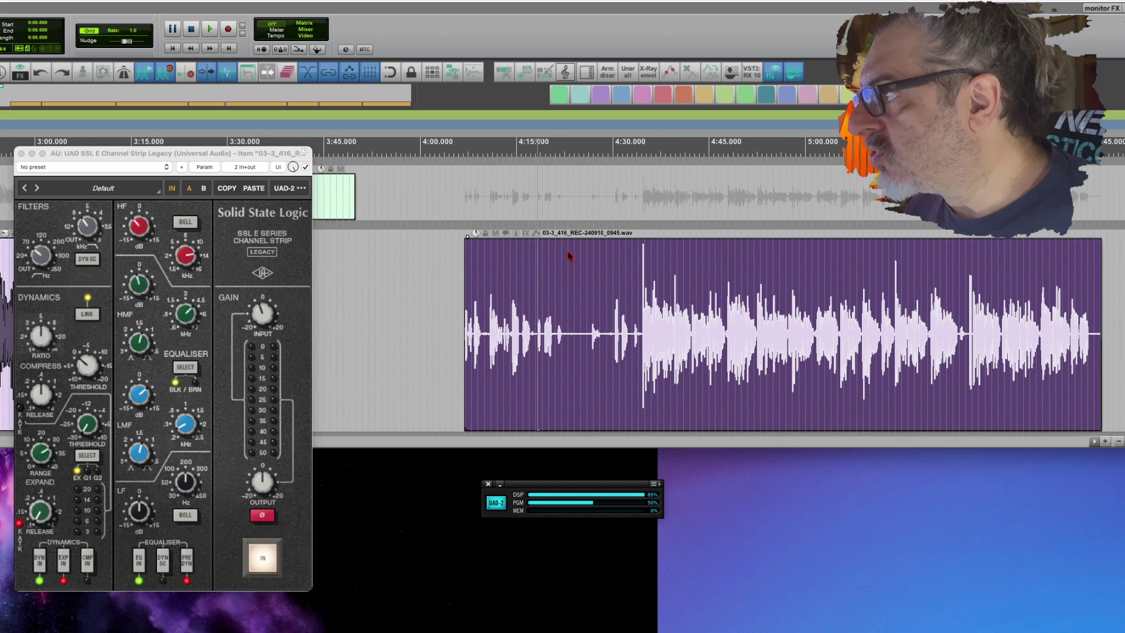
pyautogui.click(532, 237)
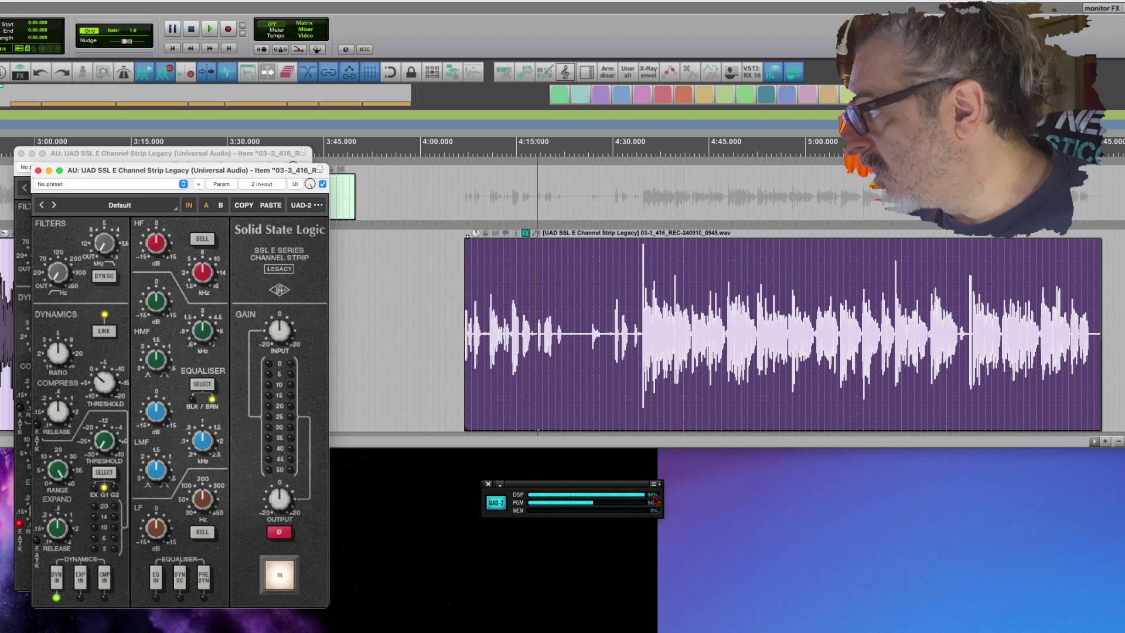
pyautogui.moveTo(316, 170); pyautogui.dragTo(523, 186)
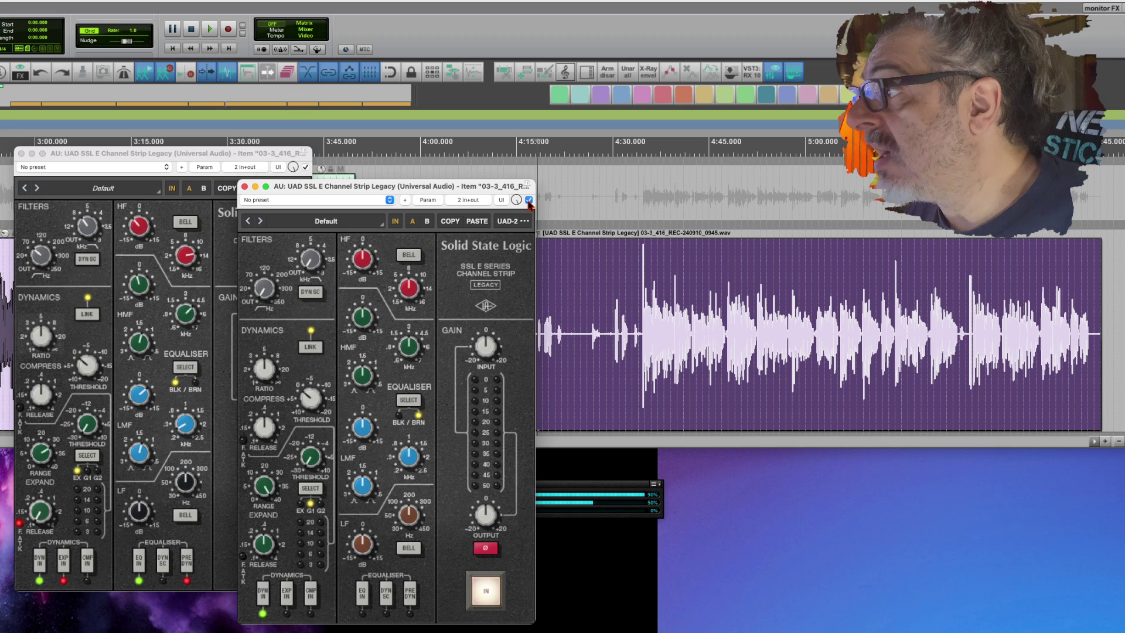
# - Bypass the channel strip on the 03-3_416_REC-240910_0945.wav clip, then remove it from the clip's FX chain
pyautogui.click(529, 200)
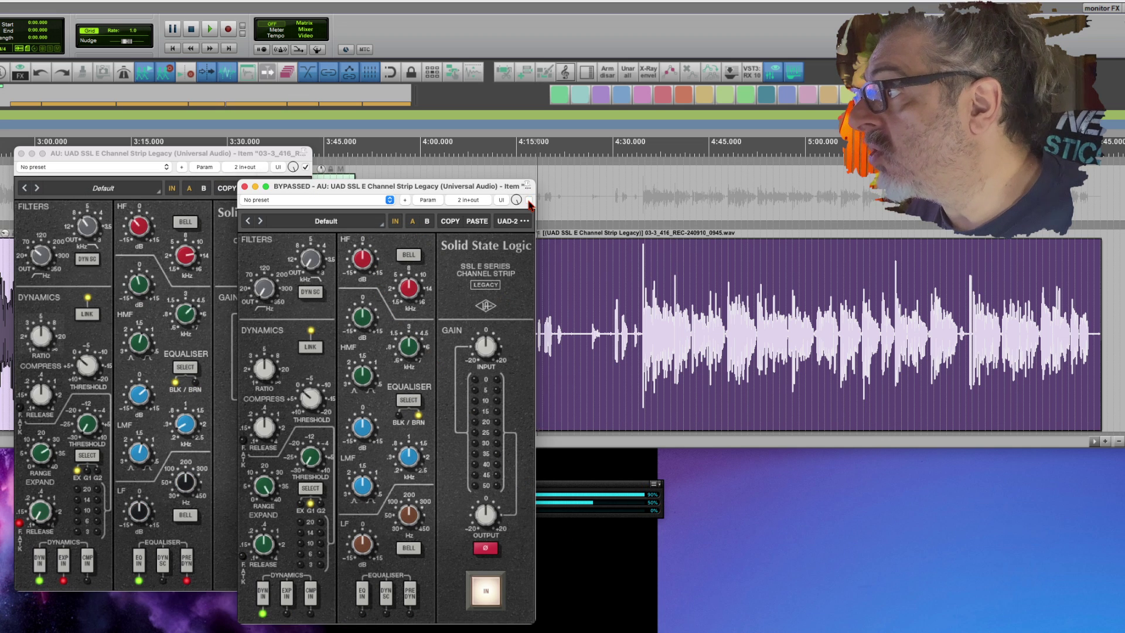
pyautogui.click(245, 187)
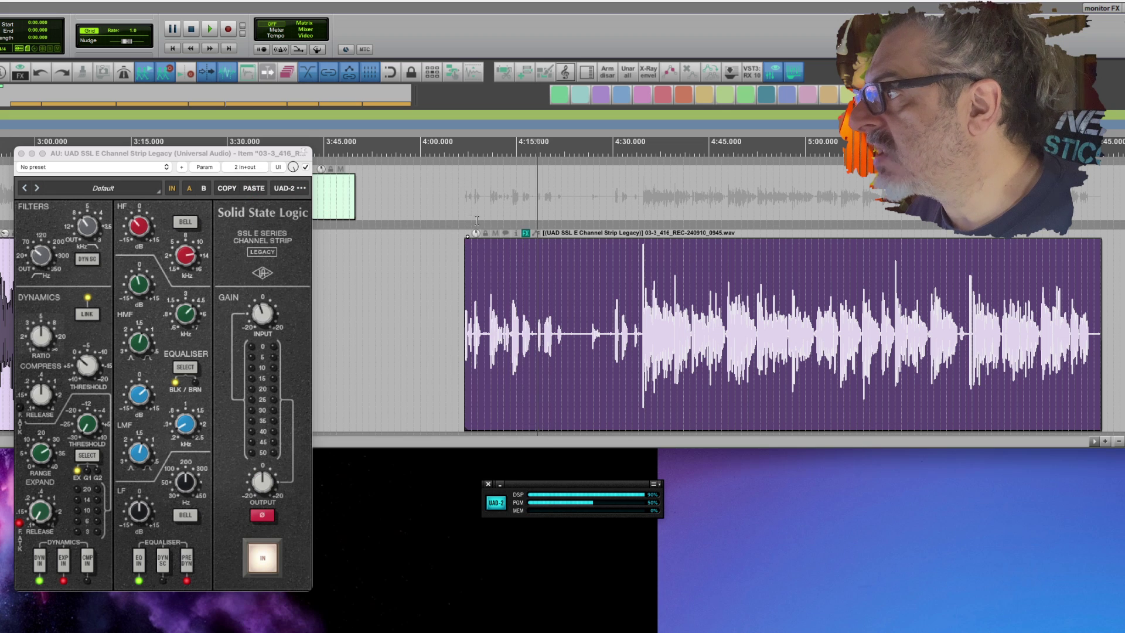
pyautogui.click(525, 234)
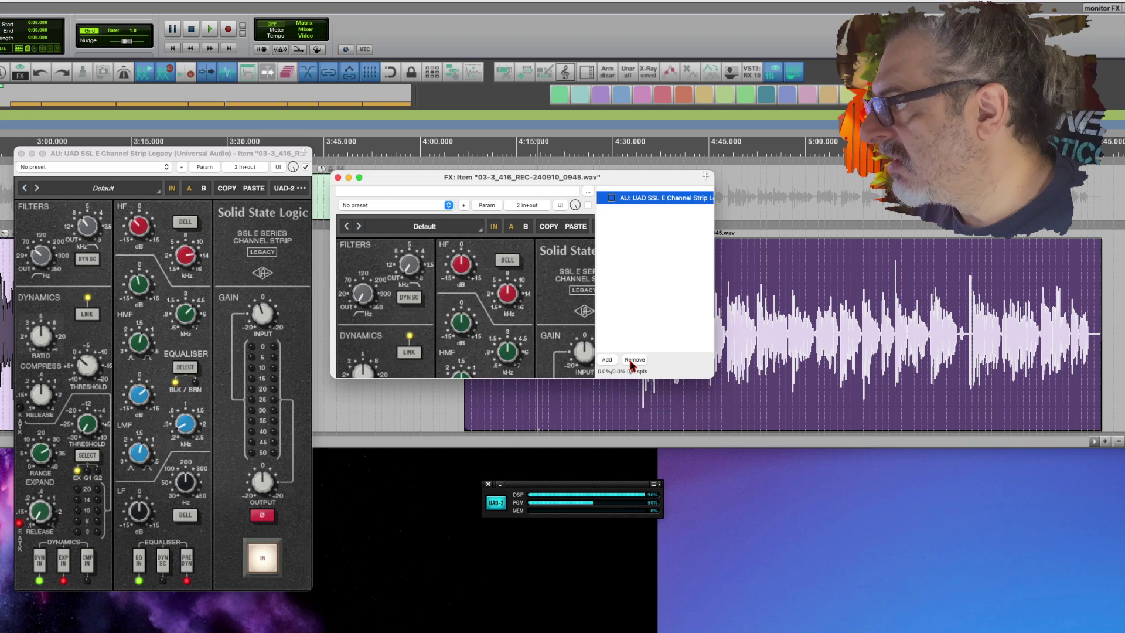
pyautogui.click(634, 361)
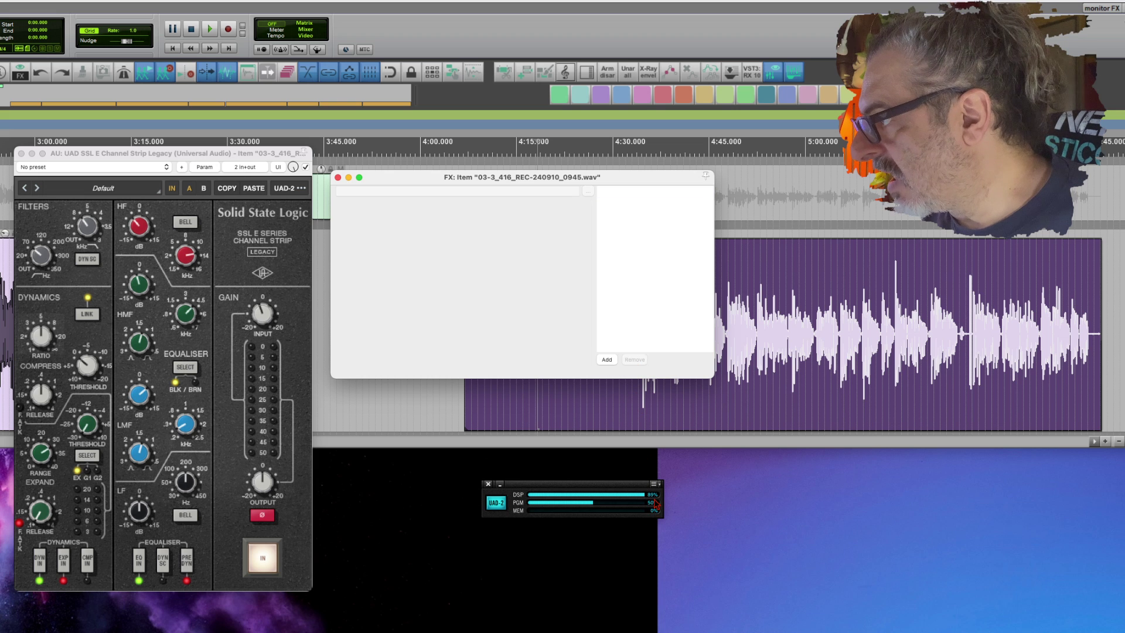
pyautogui.click(338, 178)
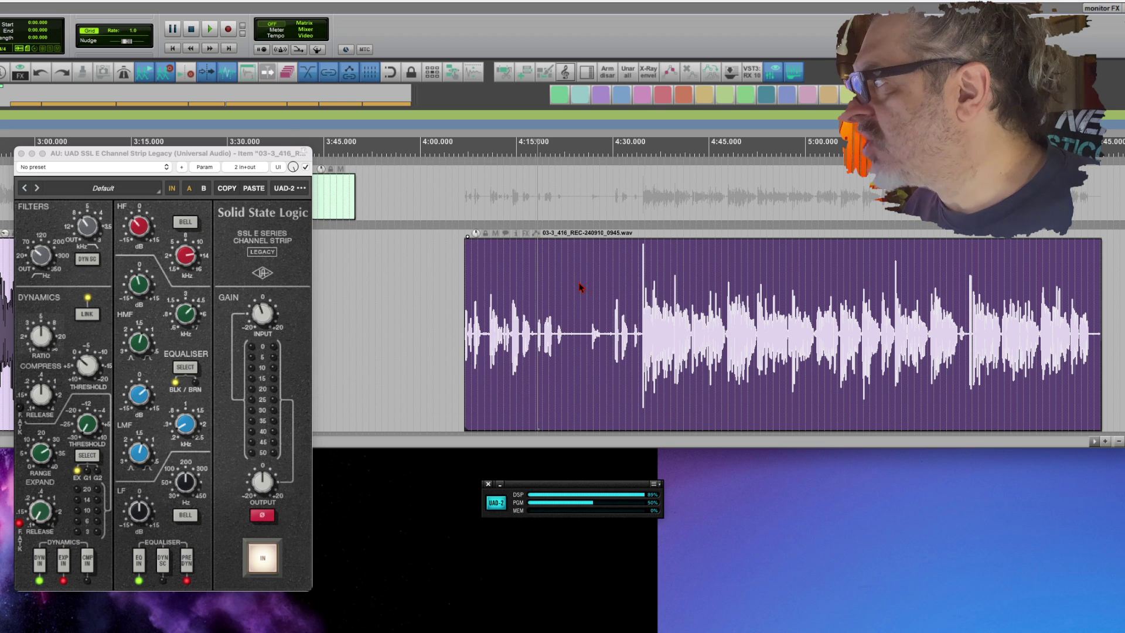
# - Examine the run of short edited clips between about 2:13 and 3:42 and which of them carry item effects
pyautogui.hscroll(-10, 522, 269)
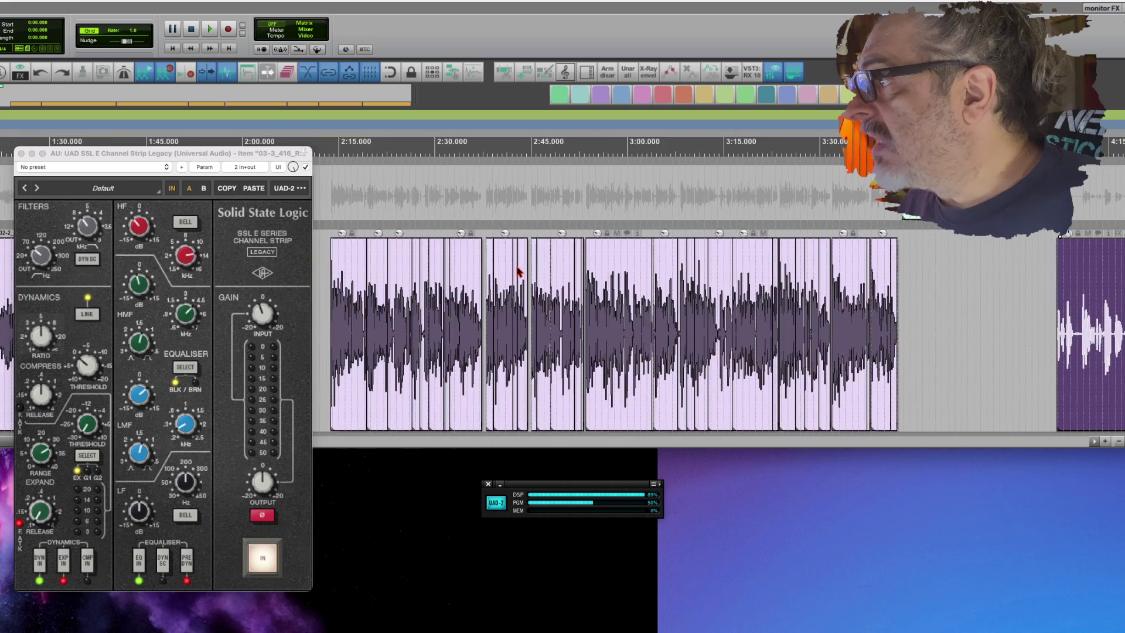
pyautogui.scroll(4, 518, 272)
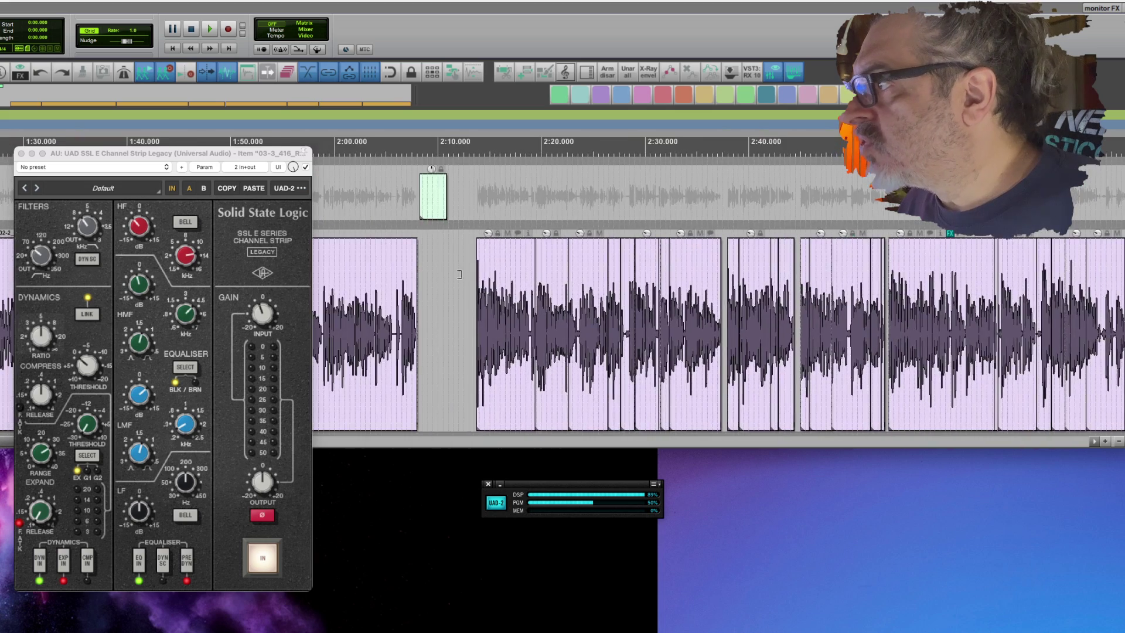
pyautogui.scroll(4, 459, 274)
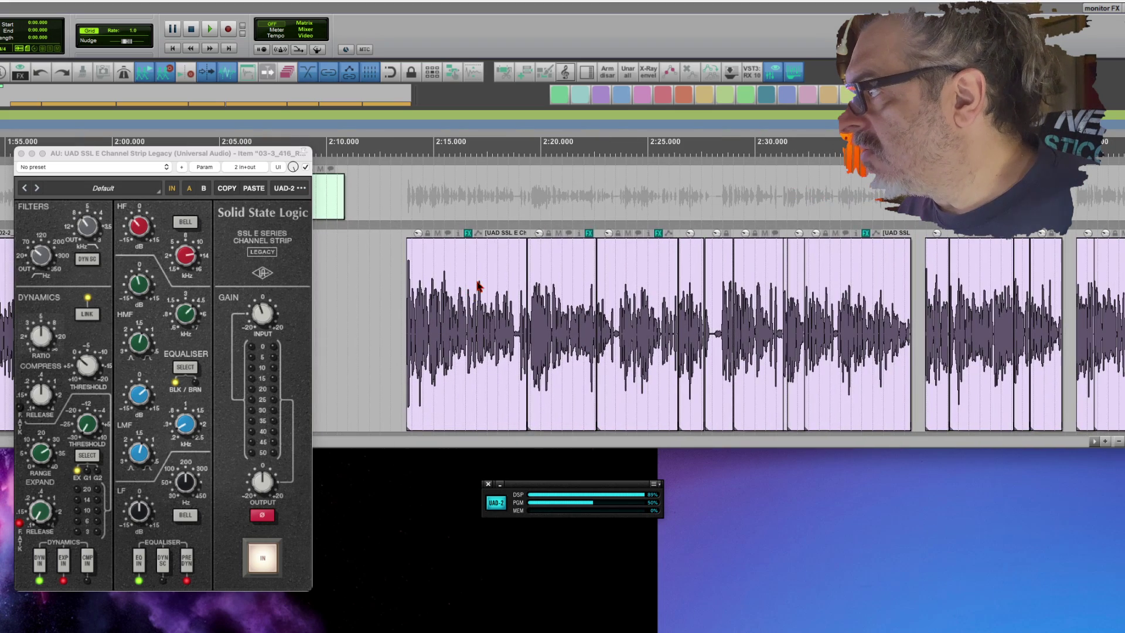
pyautogui.hscroll(2, 533, 296)
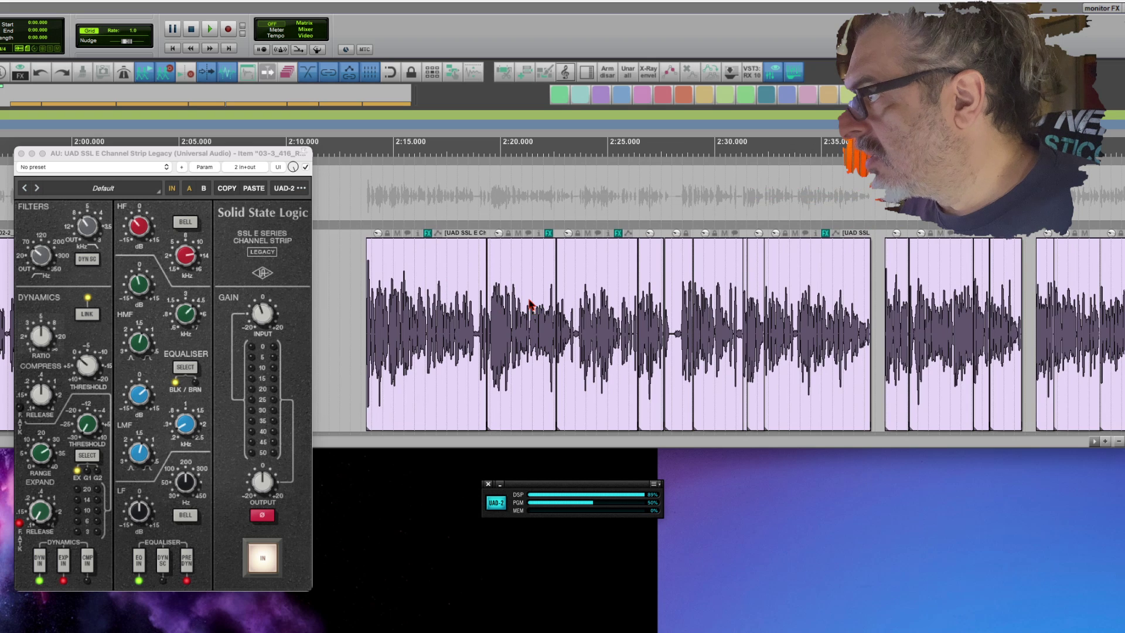
pyautogui.scroll(-2, 530, 304)
pyautogui.hscroll(3, 530, 304)
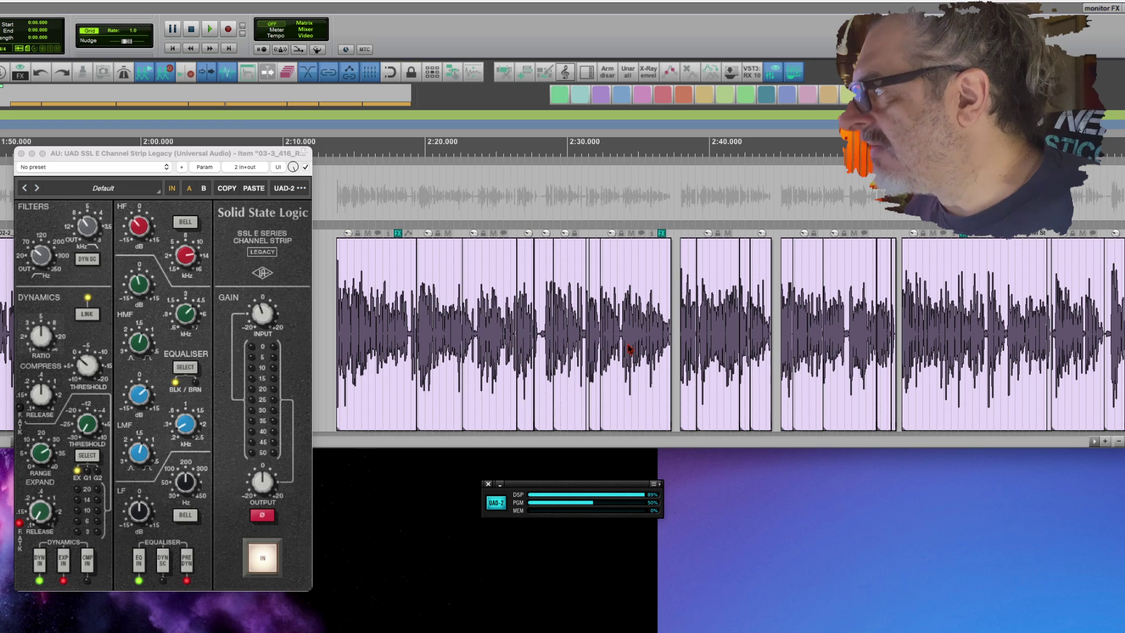
pyautogui.scroll(-3, 699, 358)
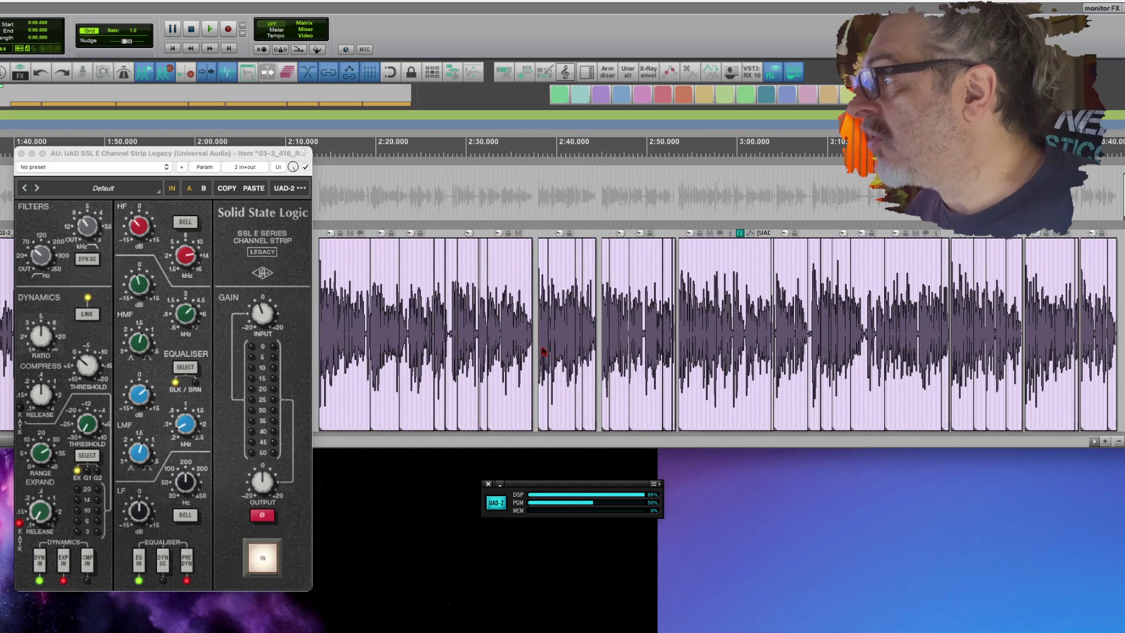
pyautogui.scroll(-1, 543, 352)
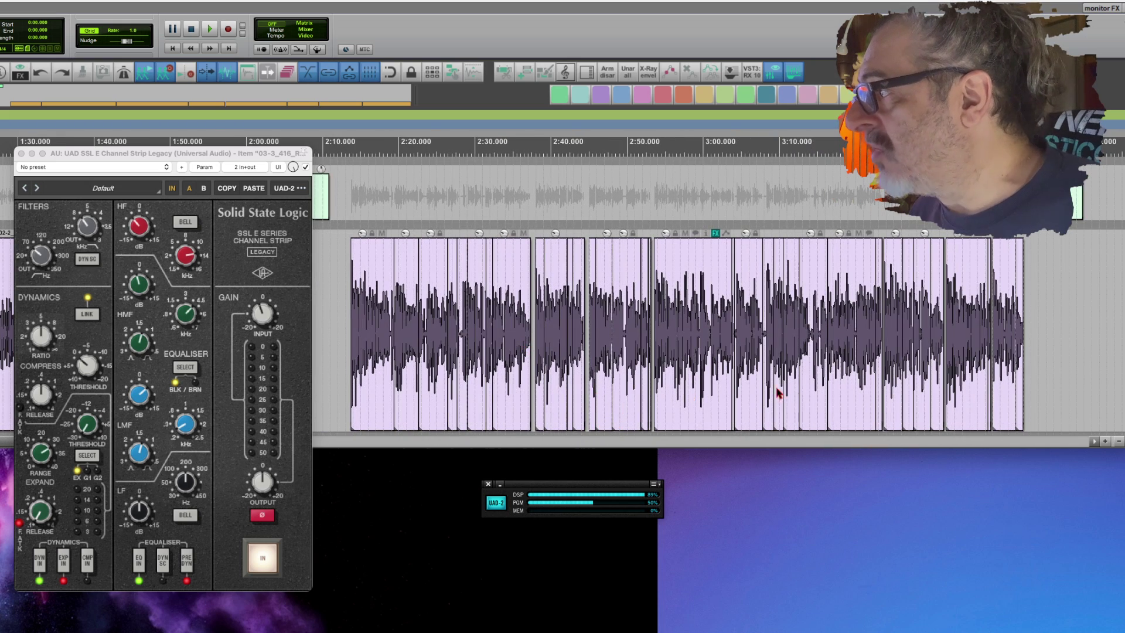
pyautogui.scroll(3, 844, 384)
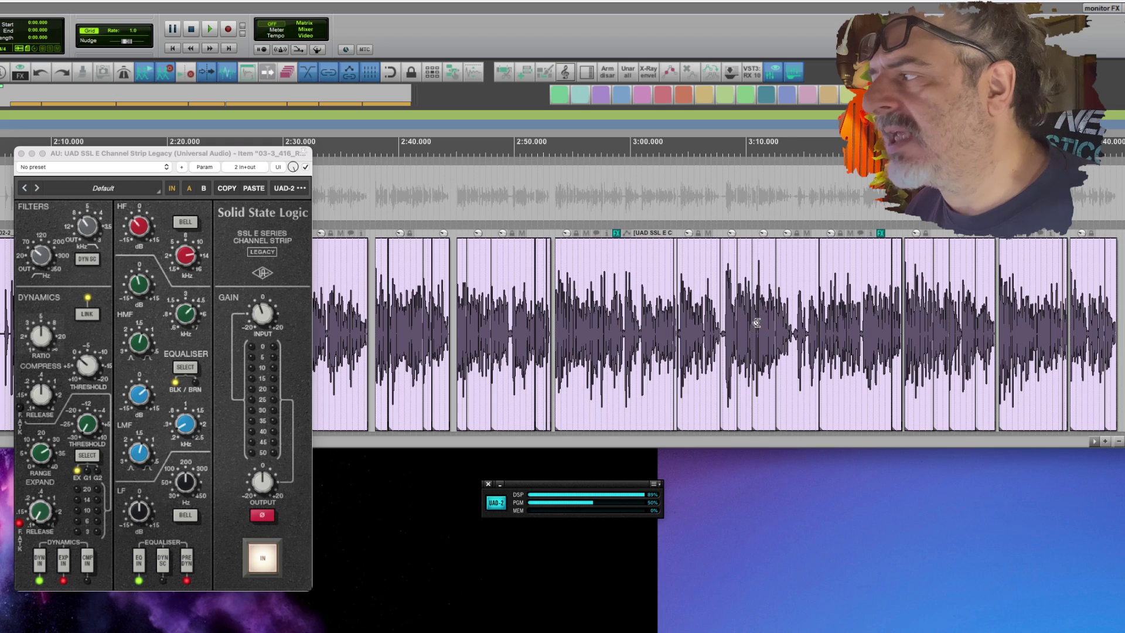
# - Insert the AU version of UAD SSL E Channel Strip Legacy on the uncut 03-3_416_REC-240910_0945.wav clip
pyautogui.scroll(-6, 756, 325)
pyautogui.hscroll(4, 844, 300)
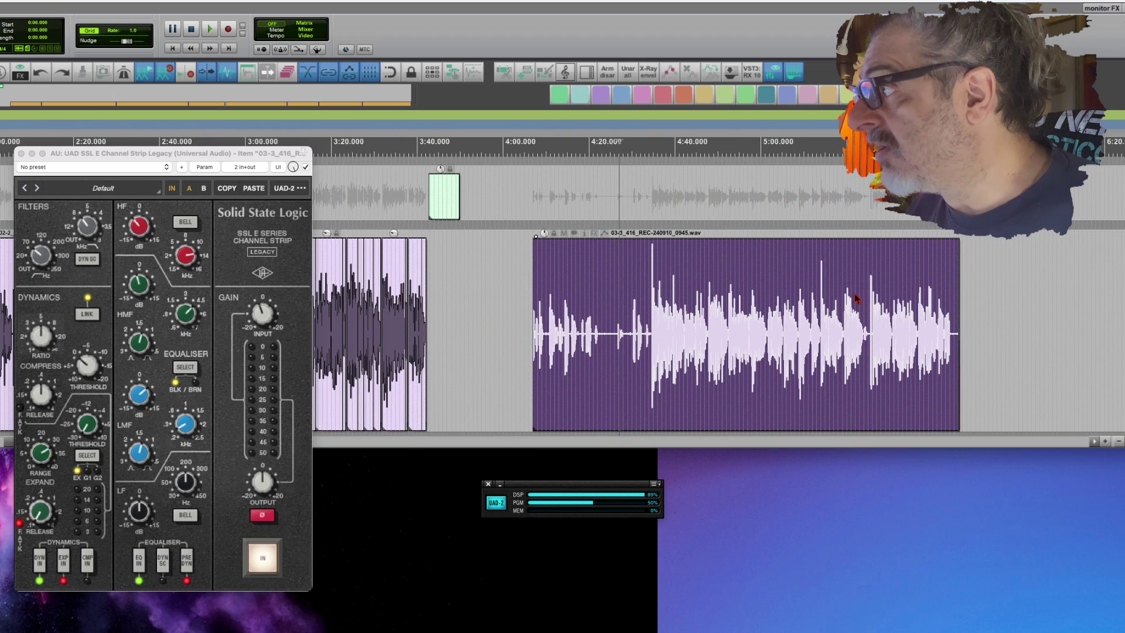
pyautogui.click(592, 237)
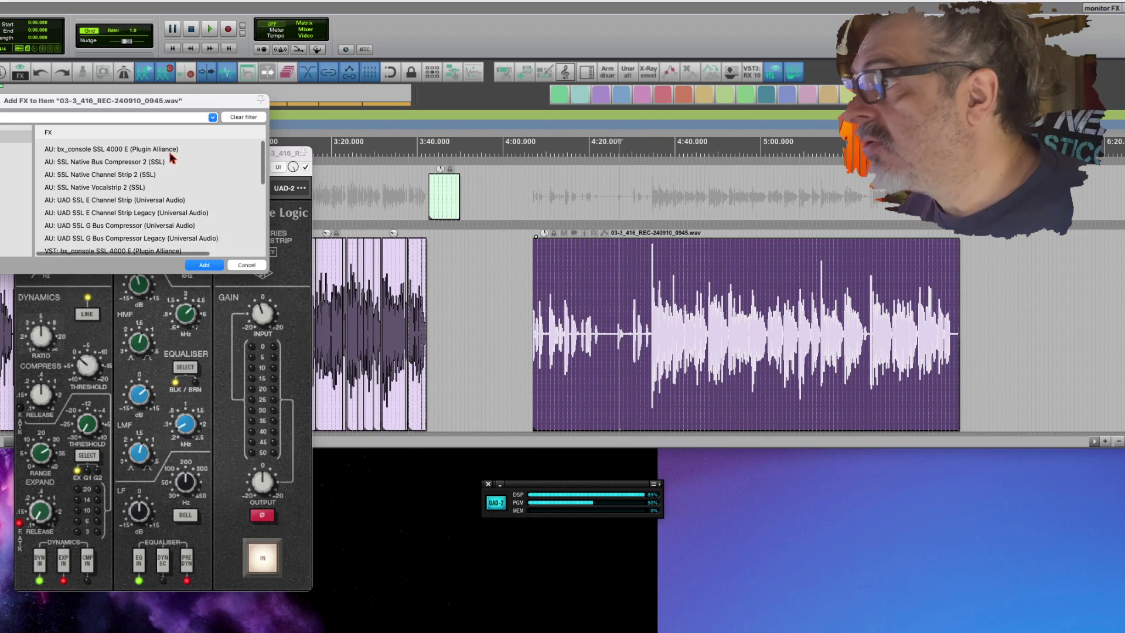
pyautogui.doubleClick(138, 212)
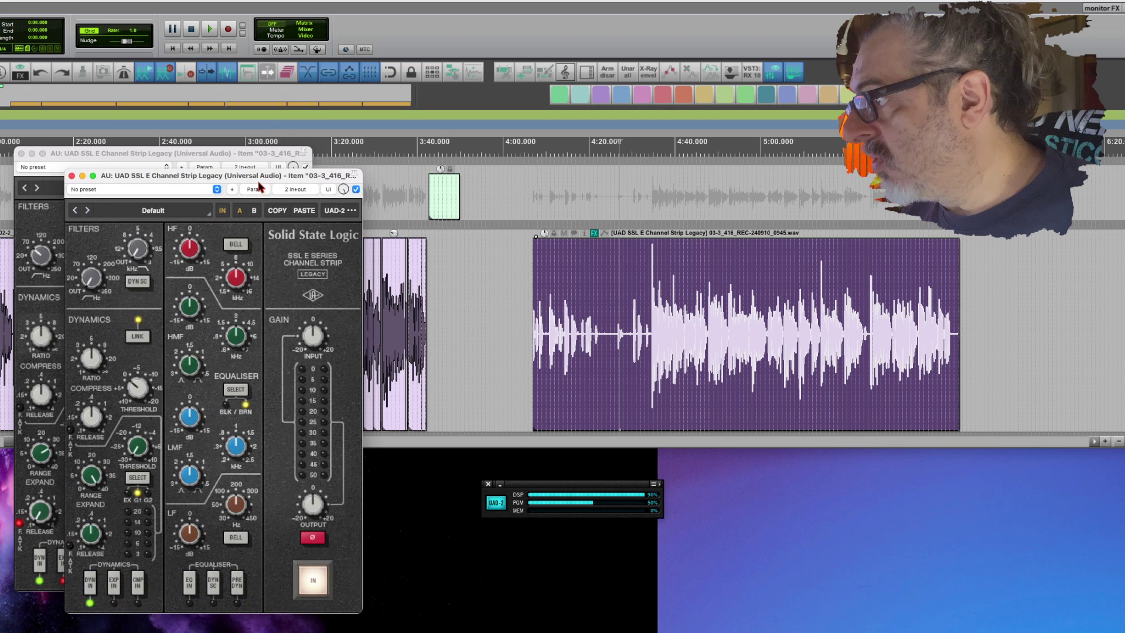
# - Split the 03-3_416_REC-240910_0945.wav clip just before the loud passage at about 4:33 and at four points in its quiet intro
pyautogui.scroll(4, 671, 321)
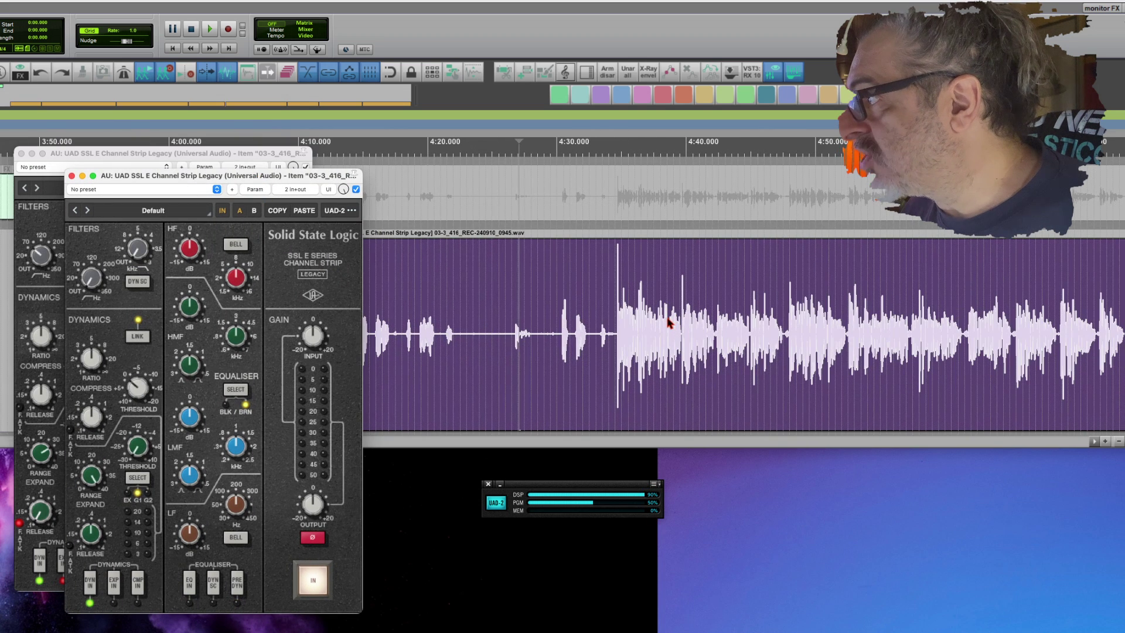
pyautogui.click(613, 306)
pyautogui.press('s')
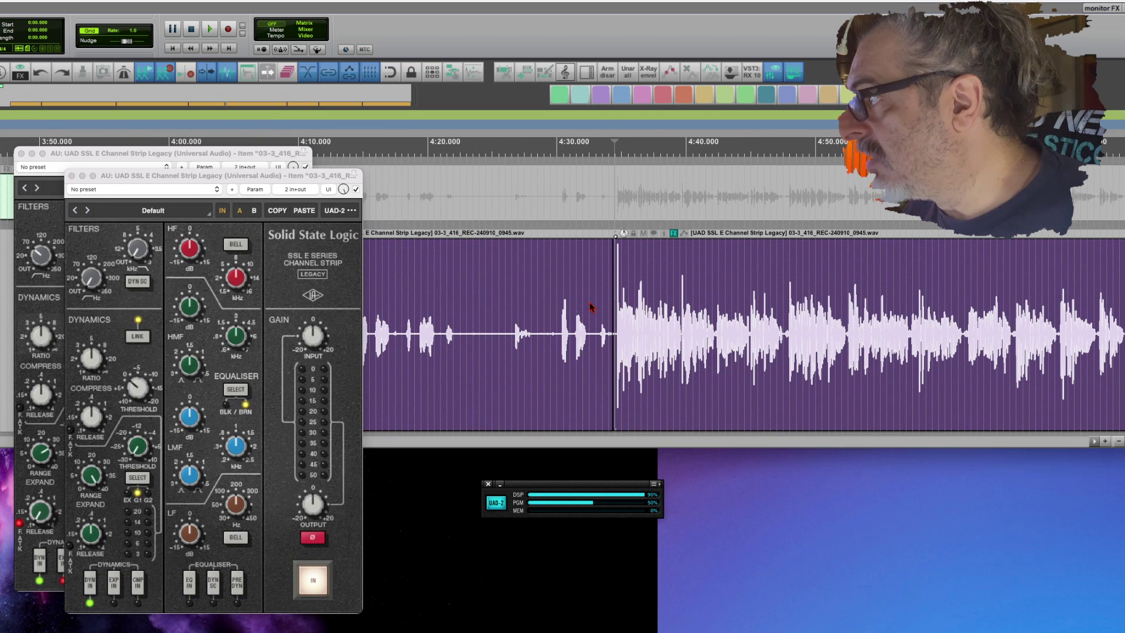
pyautogui.press('s')
pyautogui.press('s')
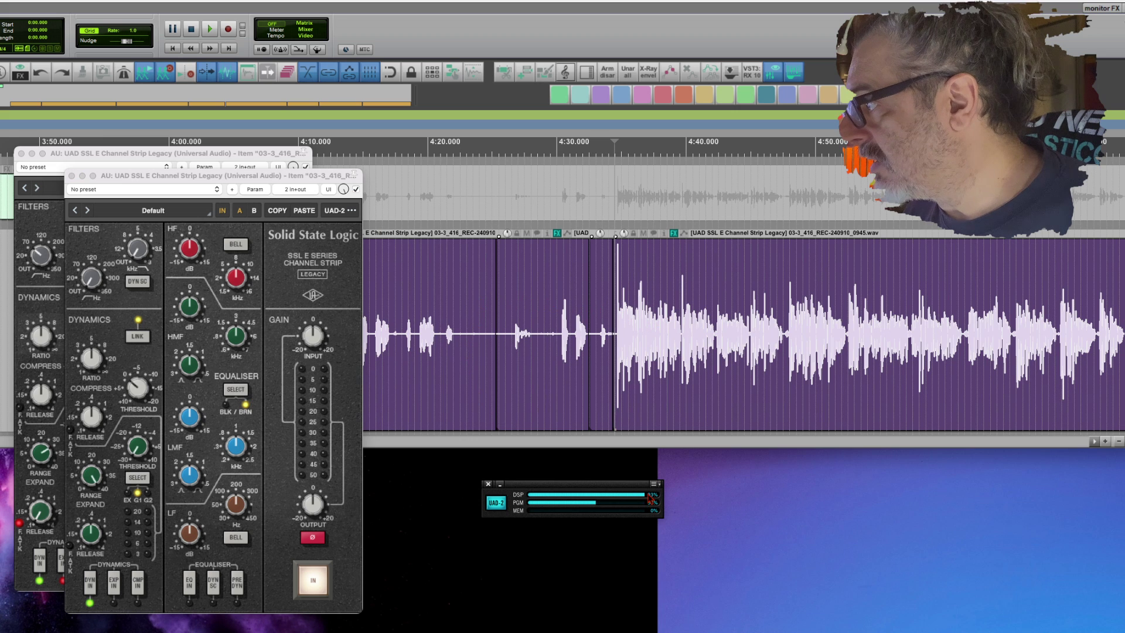
pyautogui.press('s')
pyautogui.click(420, 347)
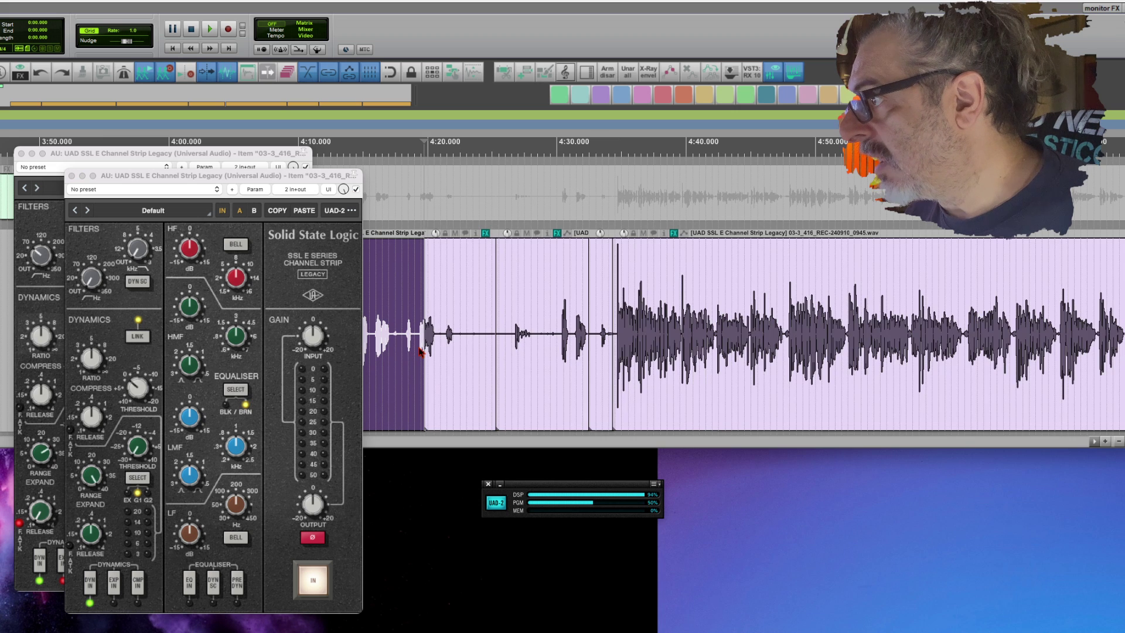
pyautogui.hscroll(-3, 410, 351)
pyautogui.press('s')
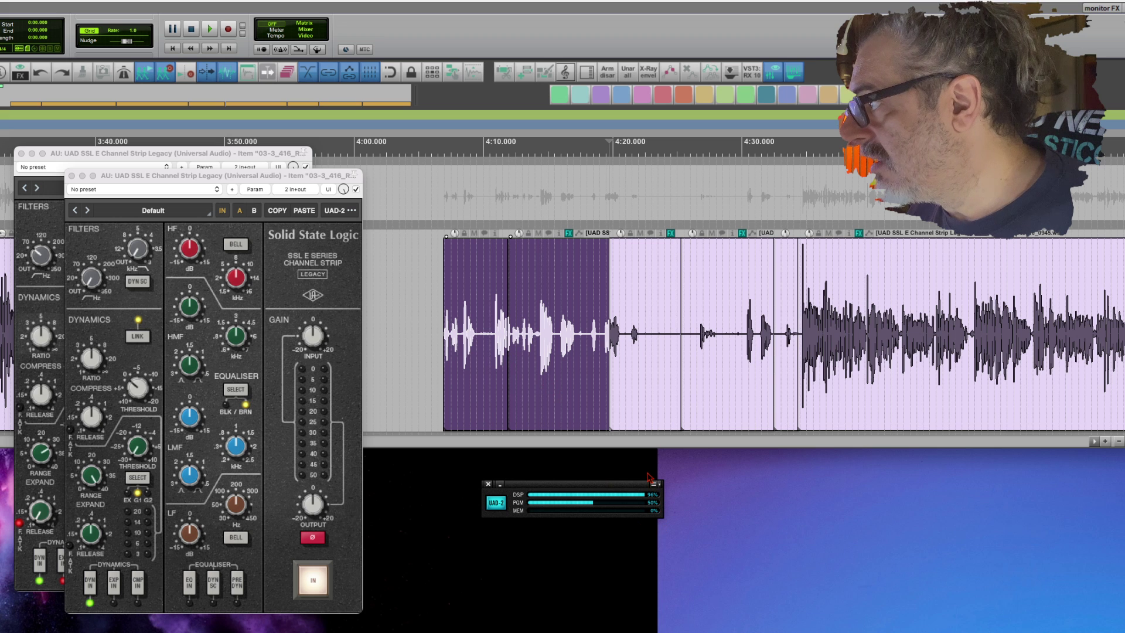
# - Delete the five split pieces of the quiet intro before about 4:33
pyautogui.scroll(-3, 645, 335)
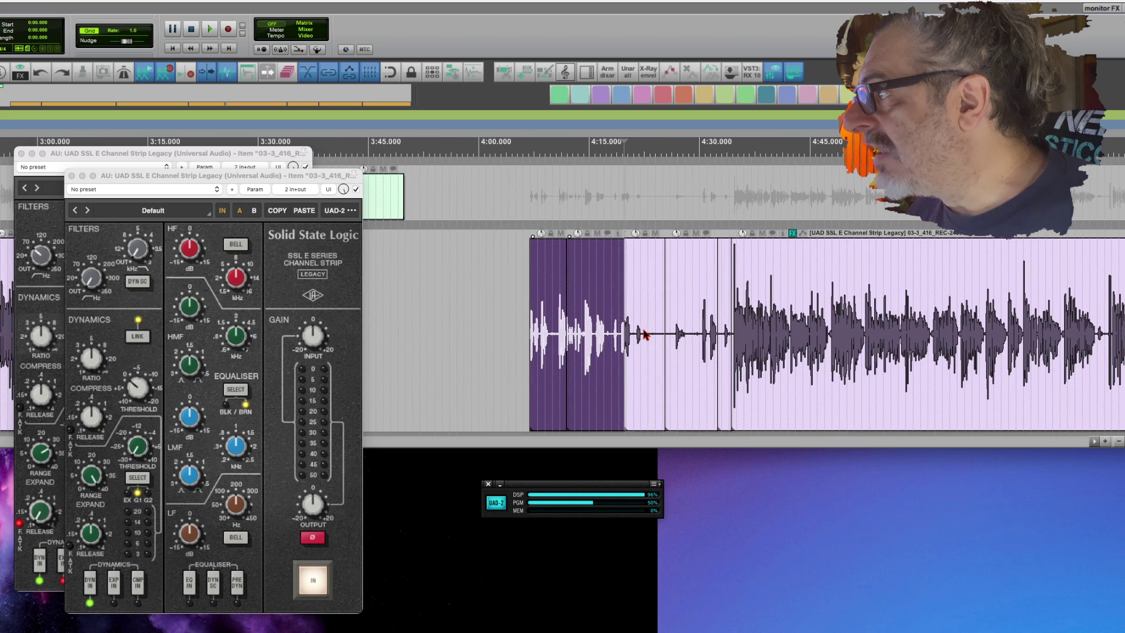
pyautogui.hscroll(1, 645, 334)
pyautogui.moveTo(466, 294); pyautogui.dragTo(690, 323)
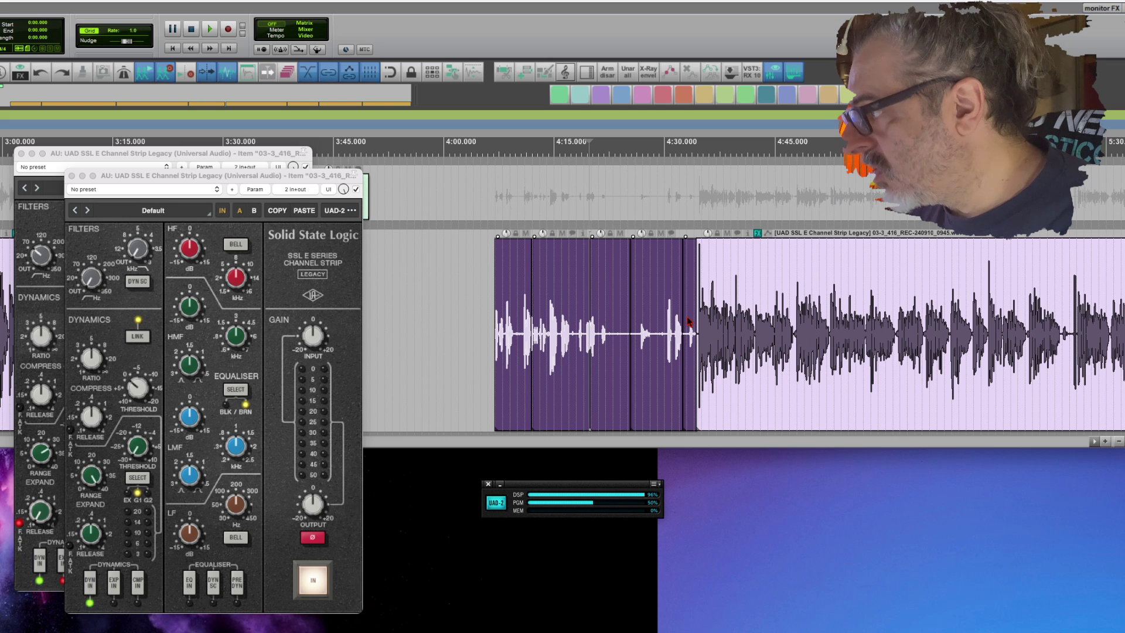
pyautogui.press('Delete')
# - Remove the UAD SSL E Channel Strip Legacy from the remaining 03-3_416_REC-240910_0945.wav clip and close its FX window
pyautogui.scroll(-2, 609, 381)
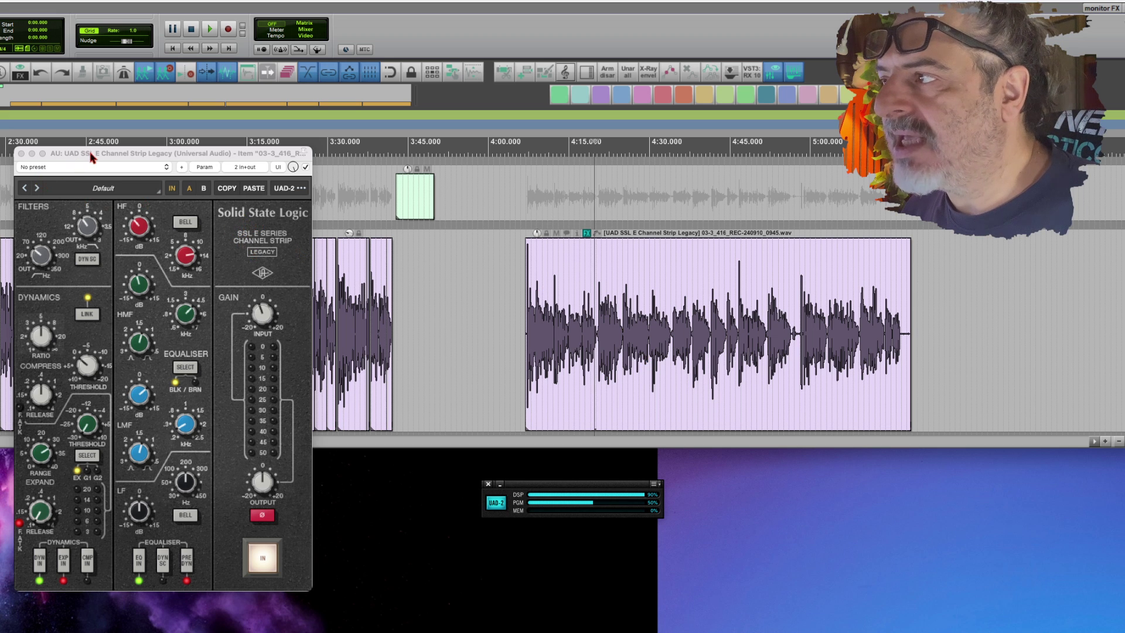
pyautogui.moveTo(93, 155)
pyautogui.mouseDown()
pyautogui.moveTo(115, 157)
pyautogui.moveTo(97, 159)
pyautogui.mouseUp()
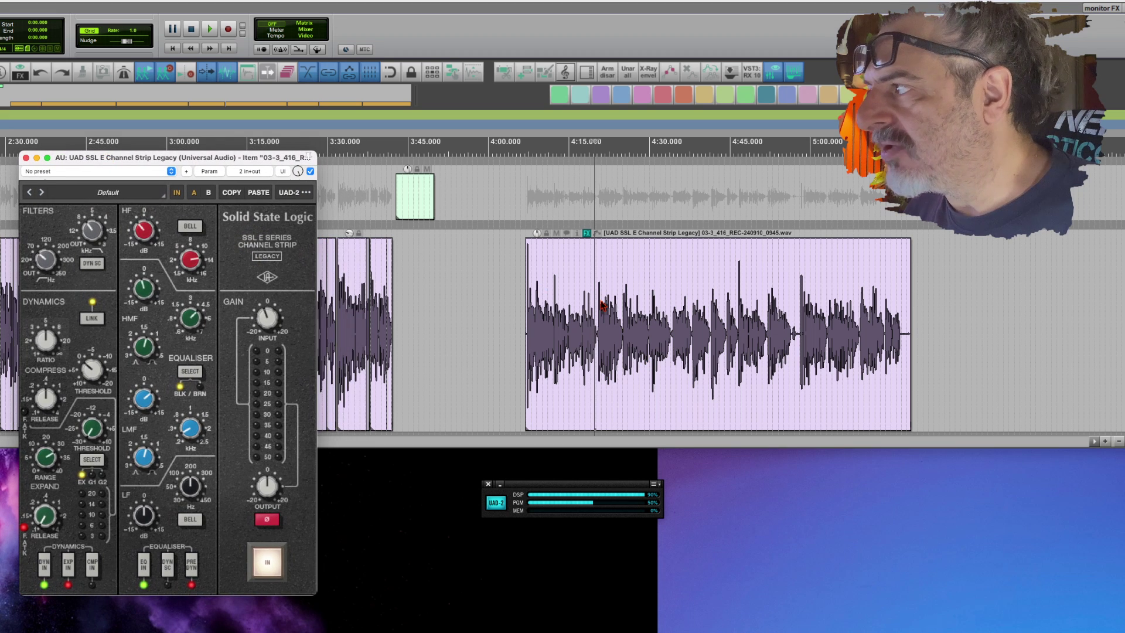
pyautogui.click(587, 233)
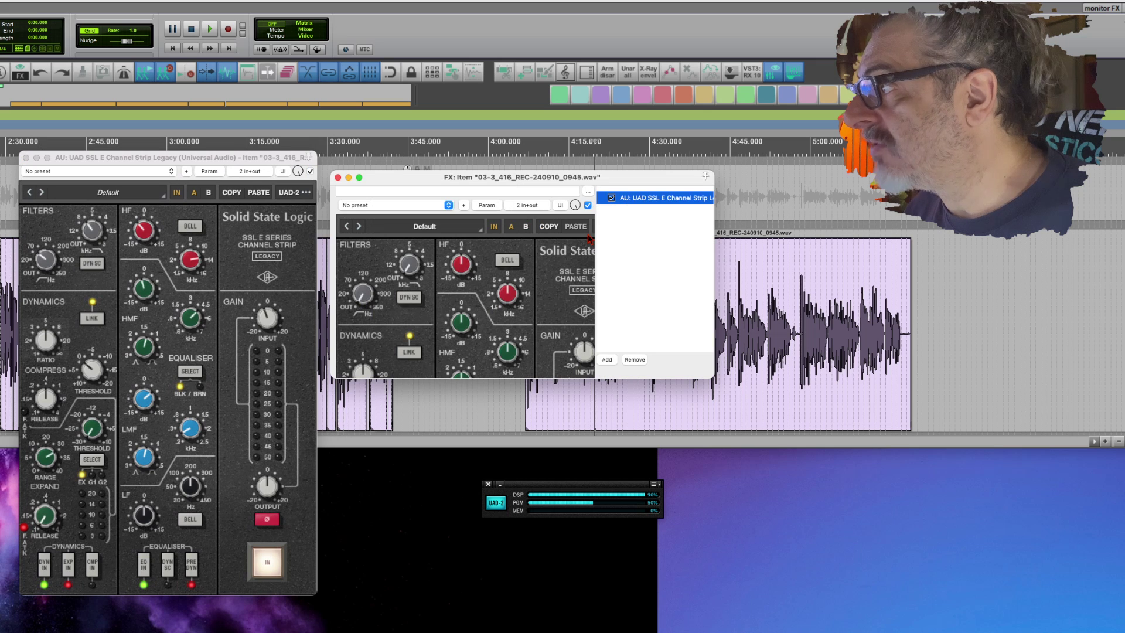
pyautogui.click(635, 359)
pyautogui.click(337, 178)
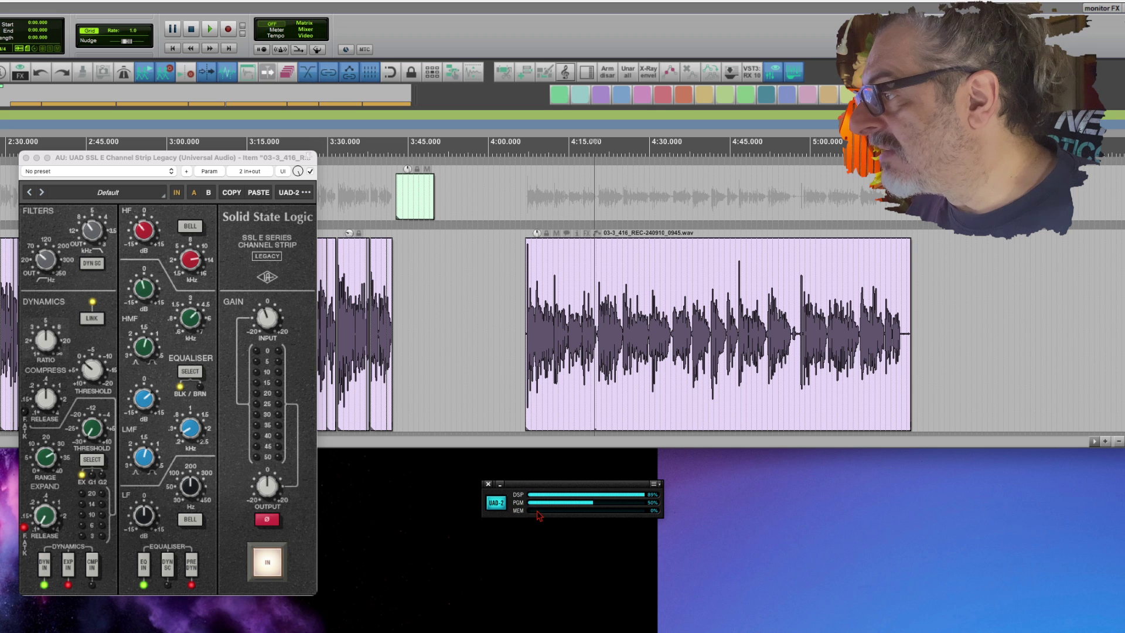
# - Select all the edited clips between about 2:13 and 3:42 and glue them into a single item
pyautogui.hscroll(-10, 435, 375)
pyautogui.scroll(-1, 435, 376)
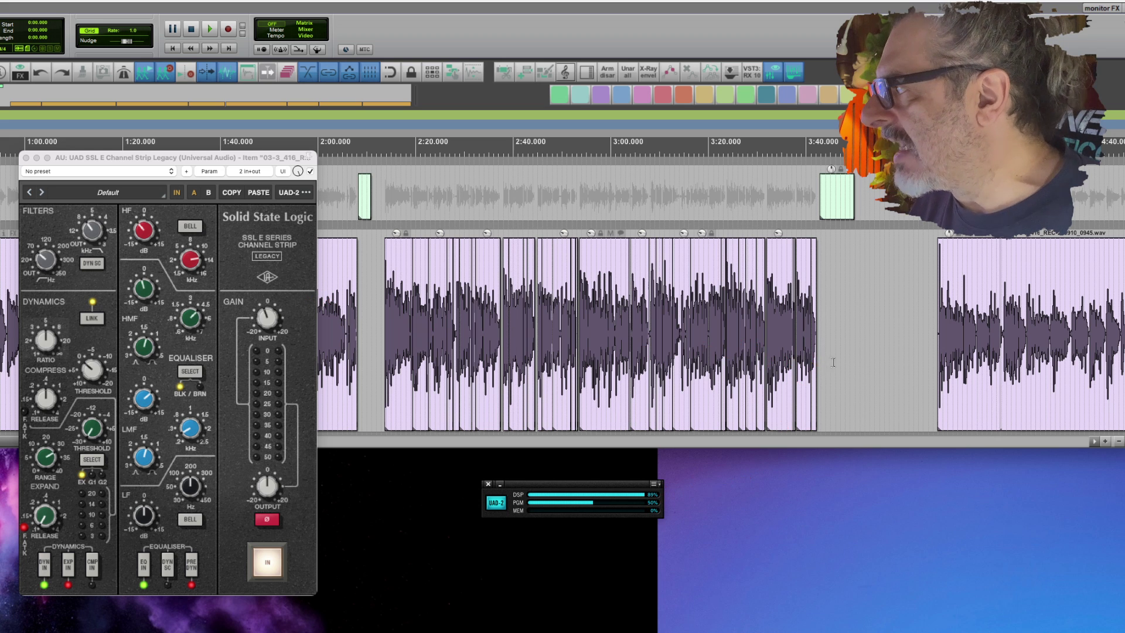
pyautogui.moveTo(832, 356); pyautogui.dragTo(385, 364)
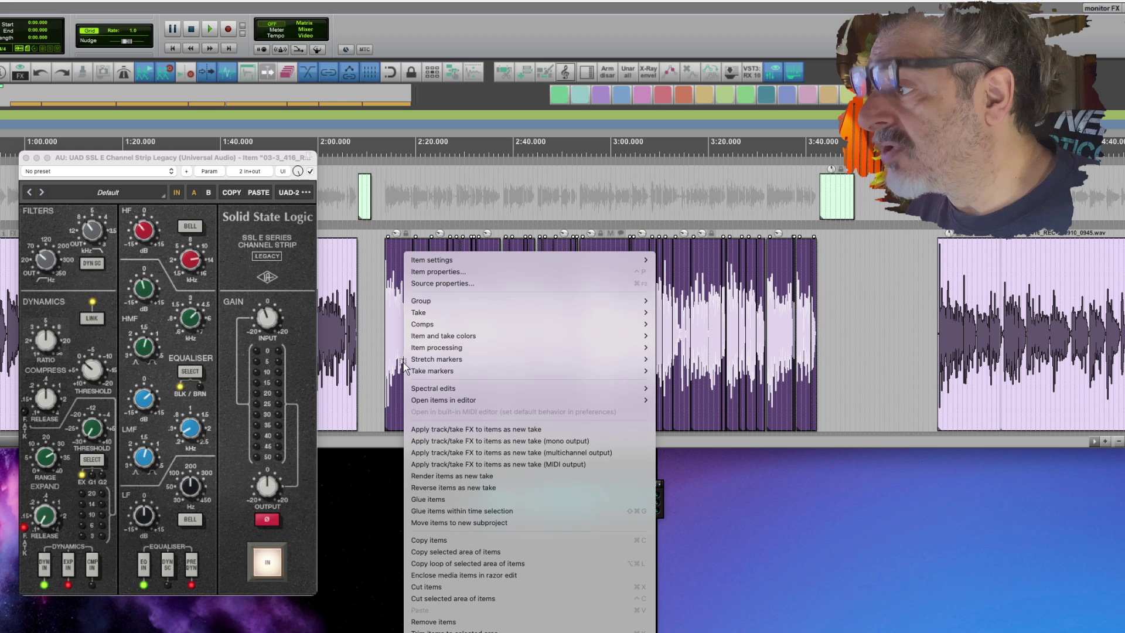
pyautogui.rightClick(404, 366)
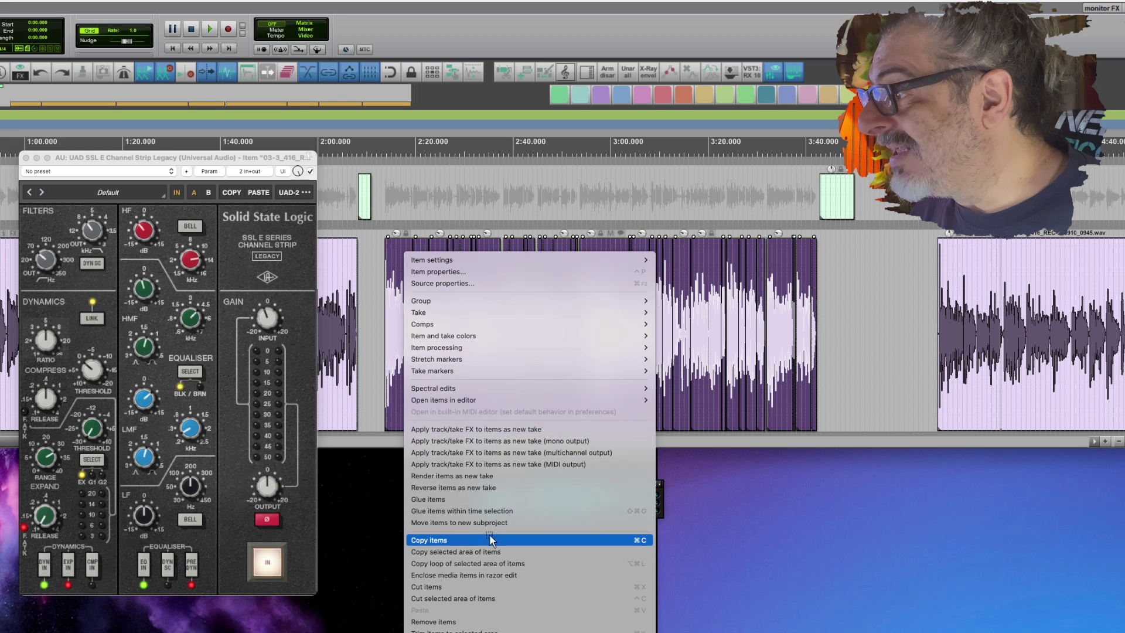
pyautogui.click(493, 501)
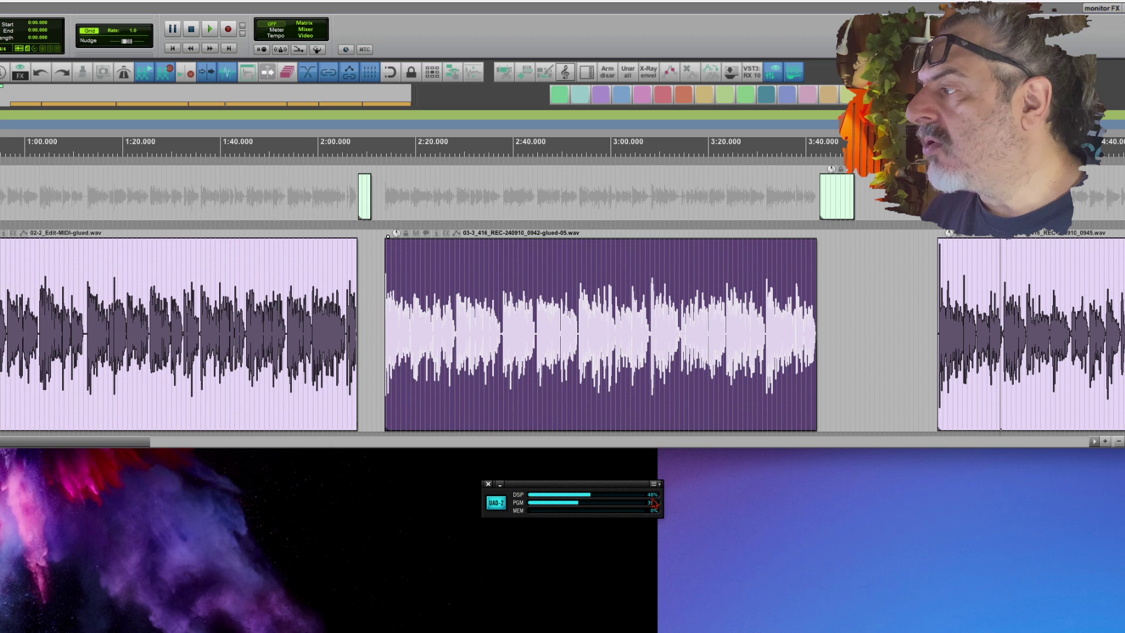